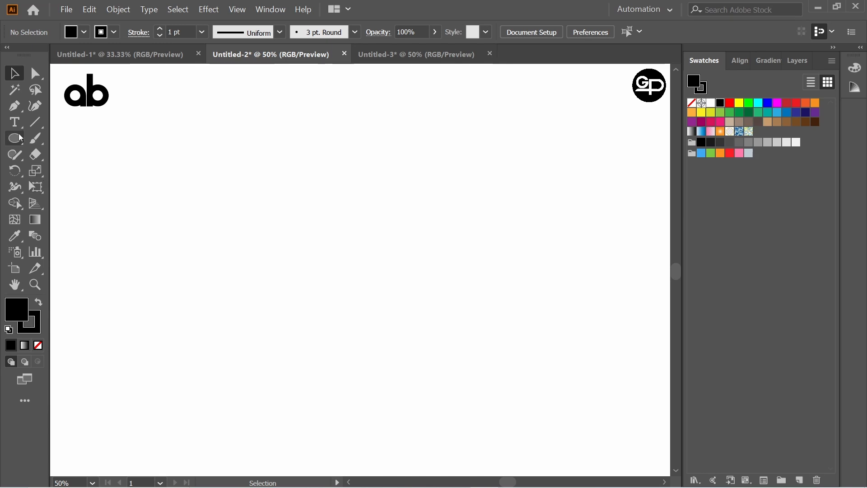
Draw a vertical line with the Line Segment tool and repeat copies of it sideways to make twelve evenly spaced lines
drag(33, 123, 93, 122)
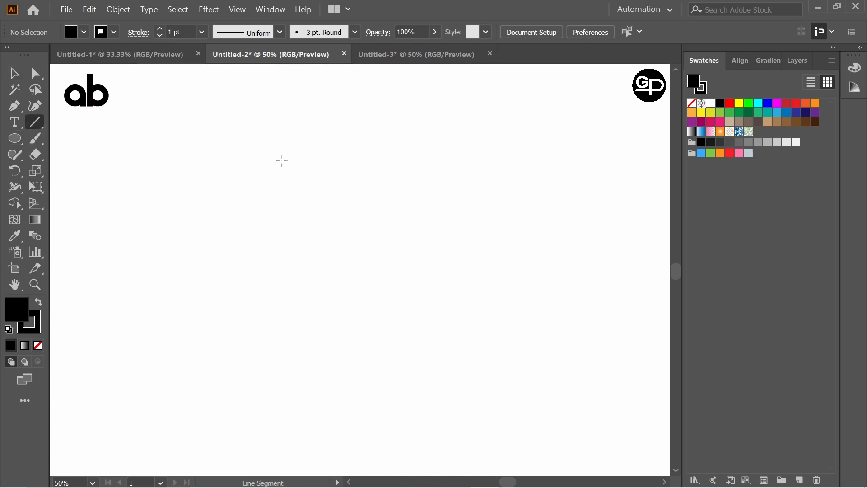
drag(281, 151, 300, 383)
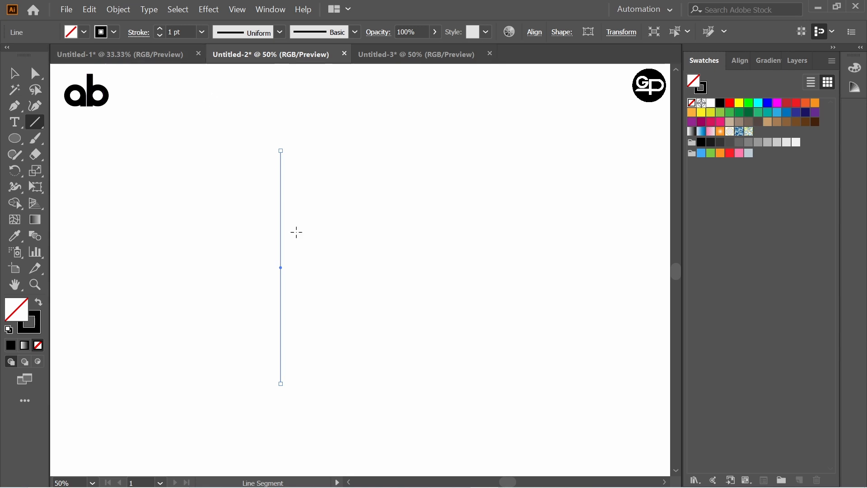
drag(282, 268, 299, 268)
key(ctrl+d)
key(ctrl+d)
key(ctrl+d)
key(ctrl+d)
key(ctrl+d)
key(ctrl+d)
key(ctrl+d)
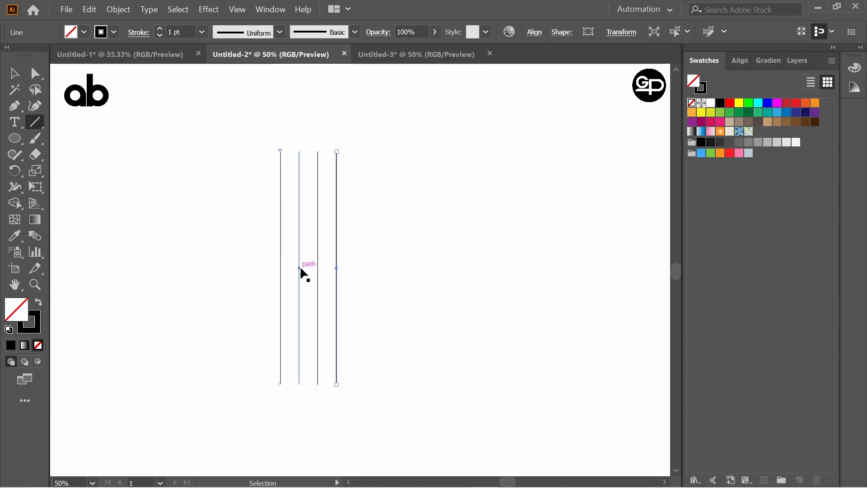
key(ctrl+d)
key(ctrl+d)
key(ctrl+d)
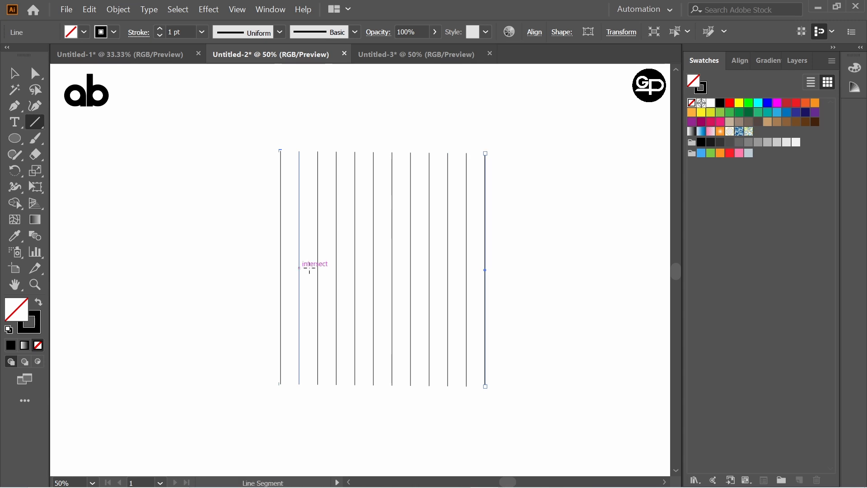
Select all twelve vertical lines
click(14, 73)
click(242, 136)
drag(243, 130, 567, 362)
click(535, 31)
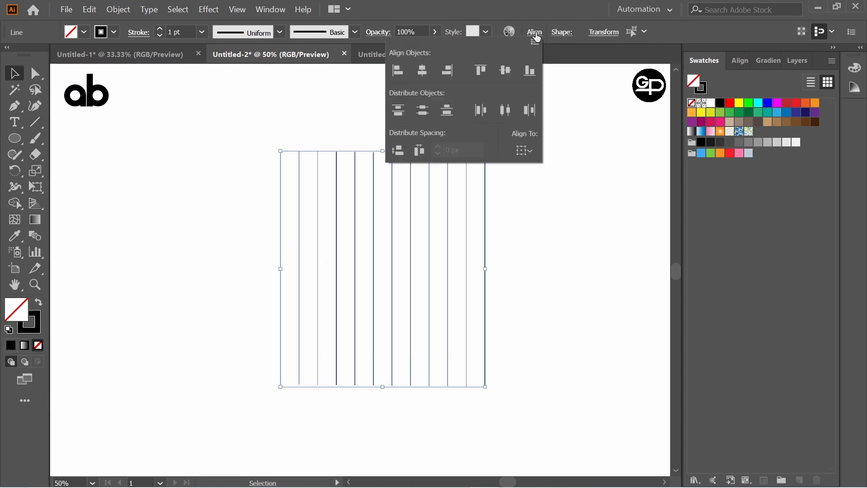
click(524, 150)
click(551, 167)
click(423, 70)
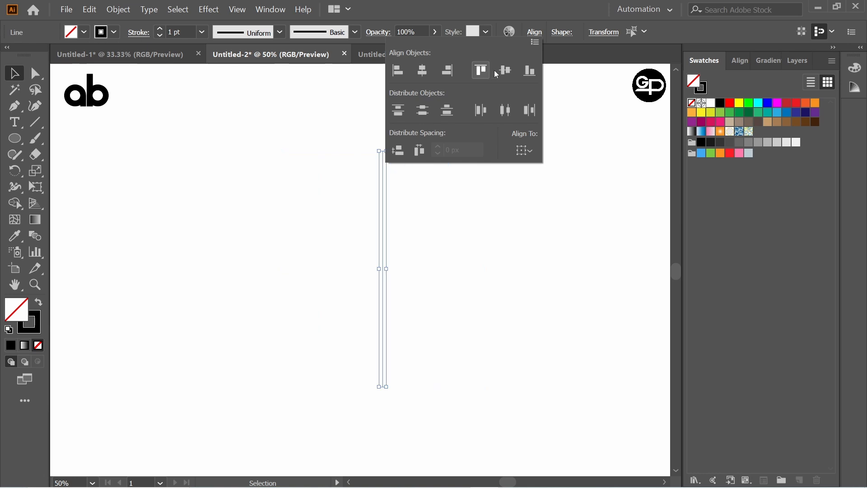
key(ctrl+s)
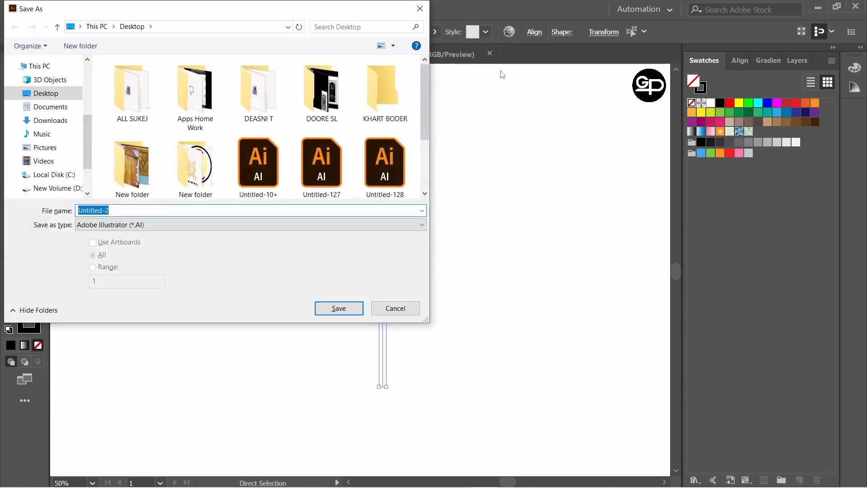
key(Escape)
key(ctrl+z)
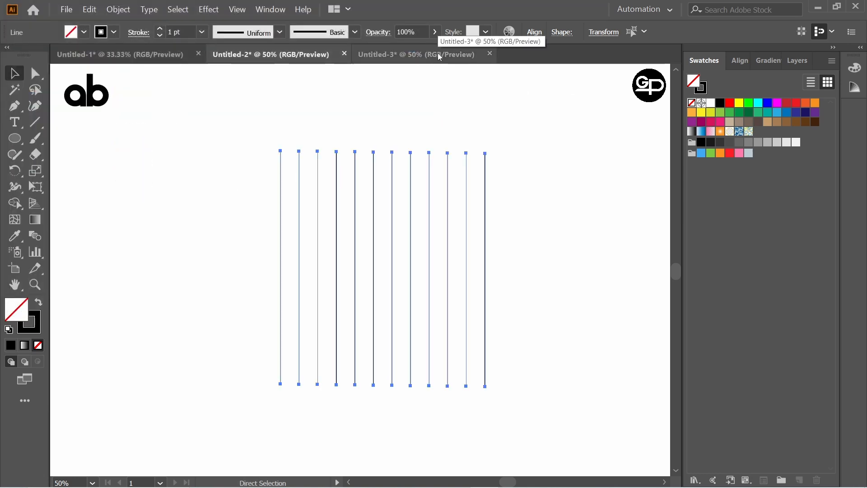
Align the top ends of the selected vertical lines with each other
key(v)
click(535, 33)
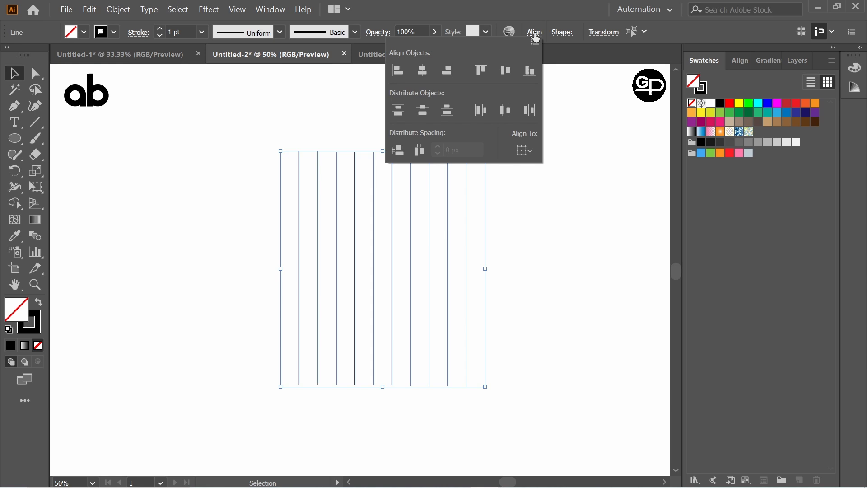
click(525, 150)
click(547, 163)
click(481, 70)
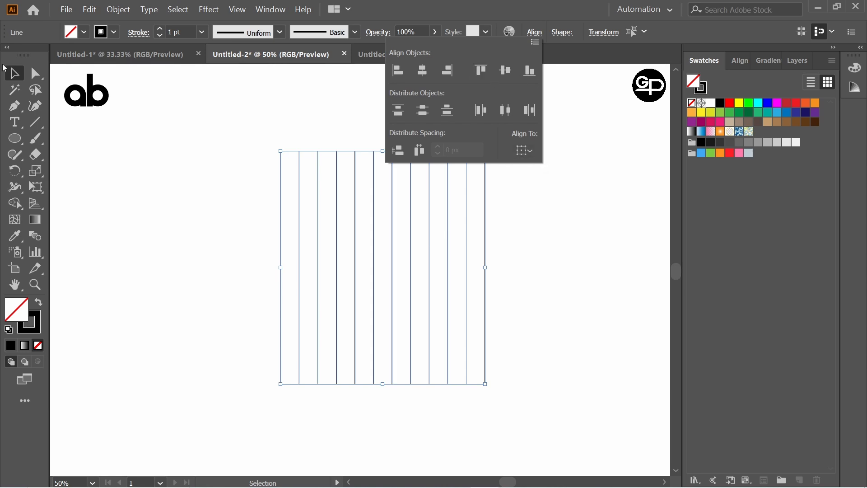
Group the vertical lines and add a copy of the group rotated 90° to form a square grid
click(242, 153)
drag(223, 137, 542, 335)
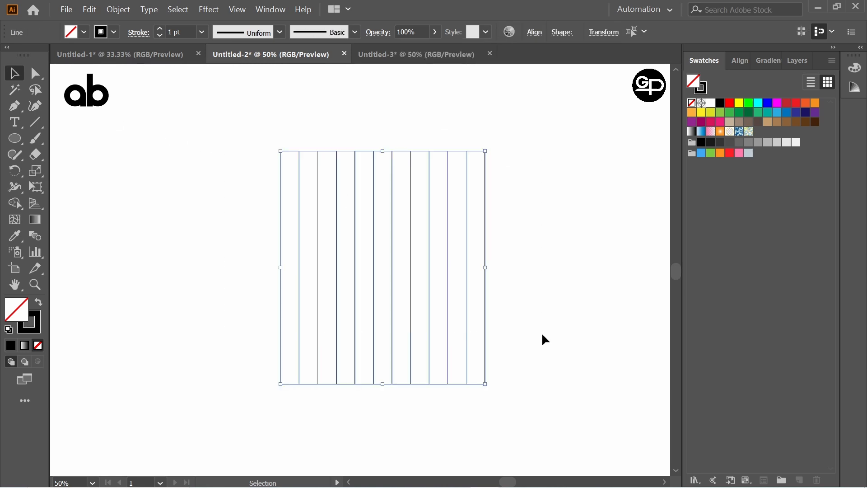
key(ctrl+g)
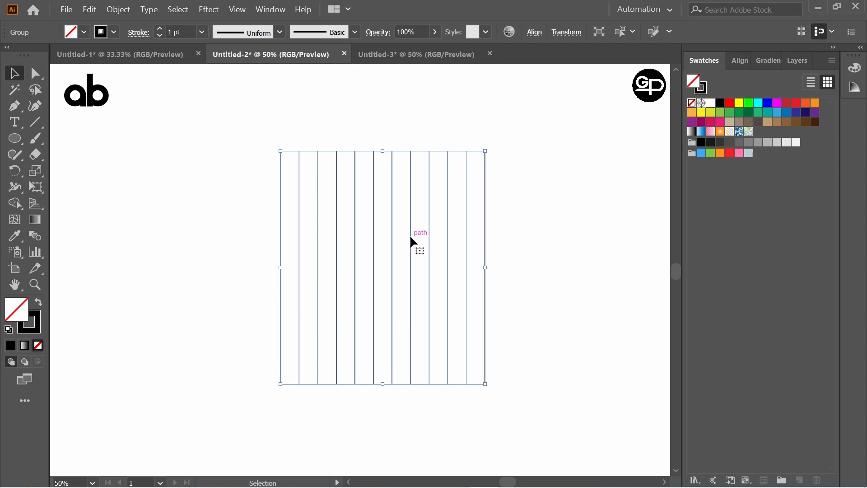
right_click(410, 236)
mouse_move(451, 345)
click(556, 371)
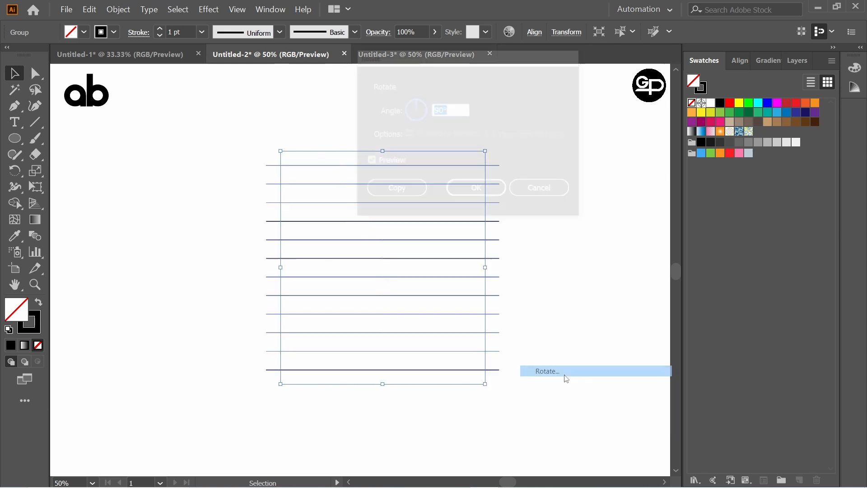
click(404, 192)
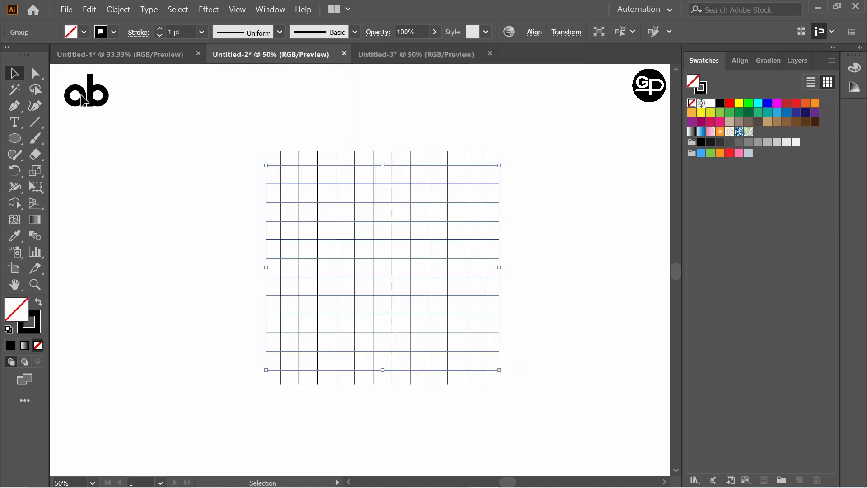
Select both line groups and enlarge the grid proportionally from its centre to fill most of the canvas height
click(201, 161)
drag(232, 138, 562, 356)
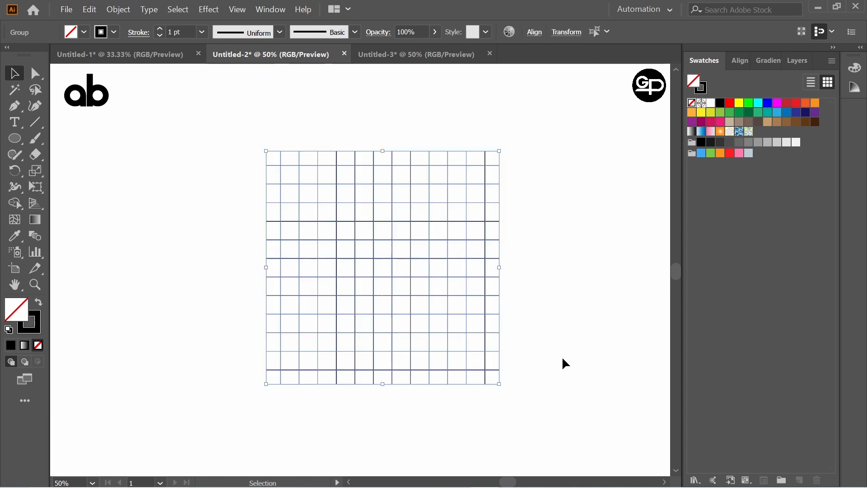
key(a)
key(v)
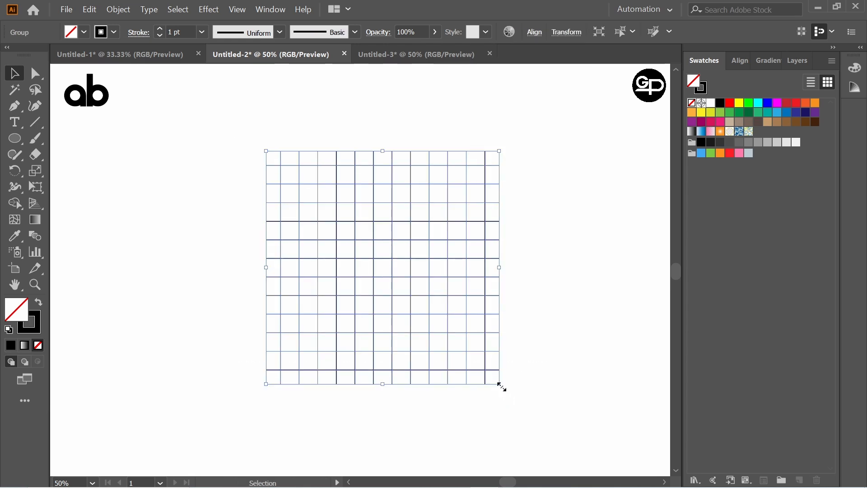
drag(501, 386, 544, 430)
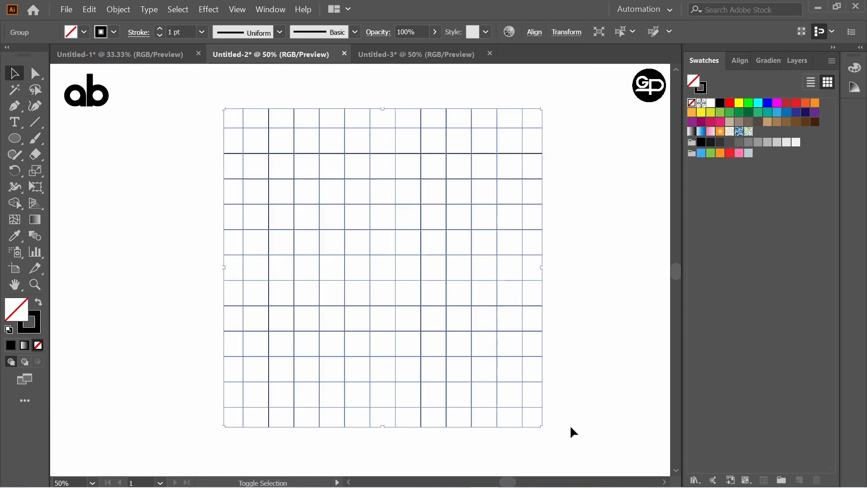
click(591, 309)
Draw a circle four grid cells wide in the grid's left half and a concentric circle two cells wide inside it
drag(15, 138, 53, 171)
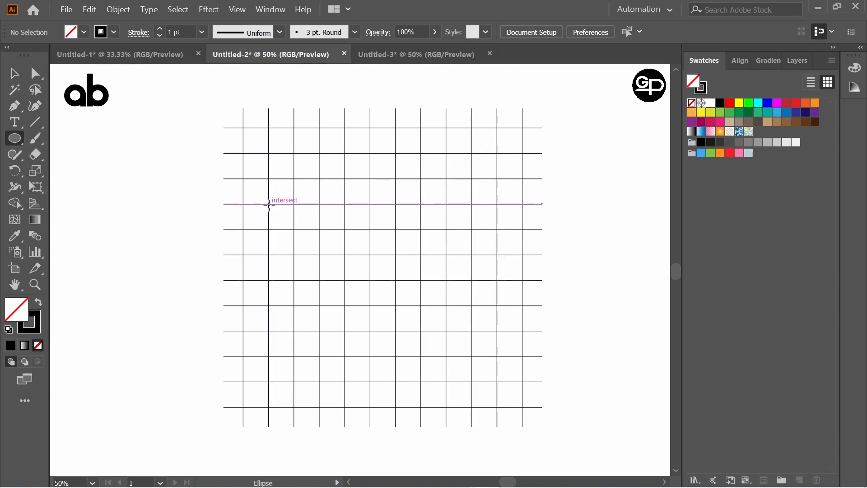
drag(268, 204, 370, 278)
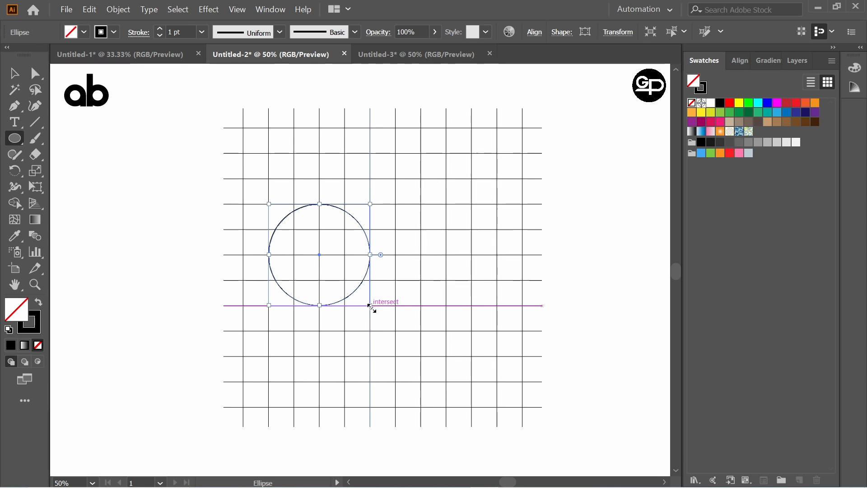
drag(371, 306, 356, 280)
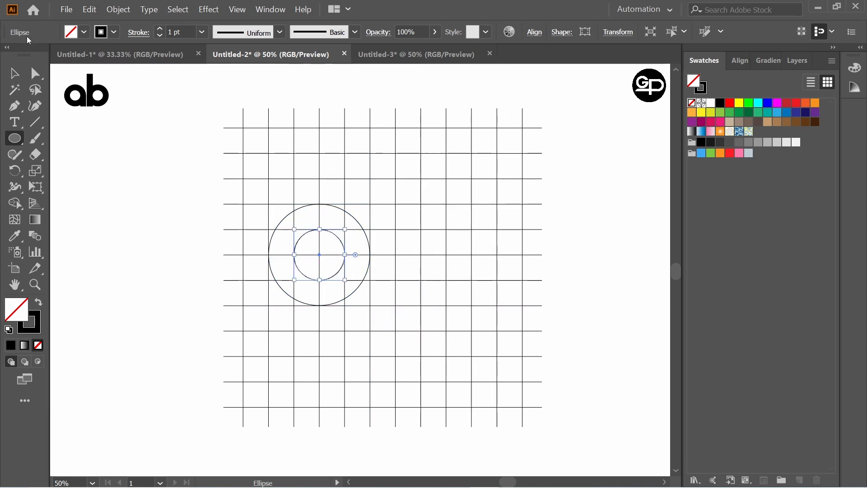
Group the two concentric circles
click(23, 73)
click(113, 170)
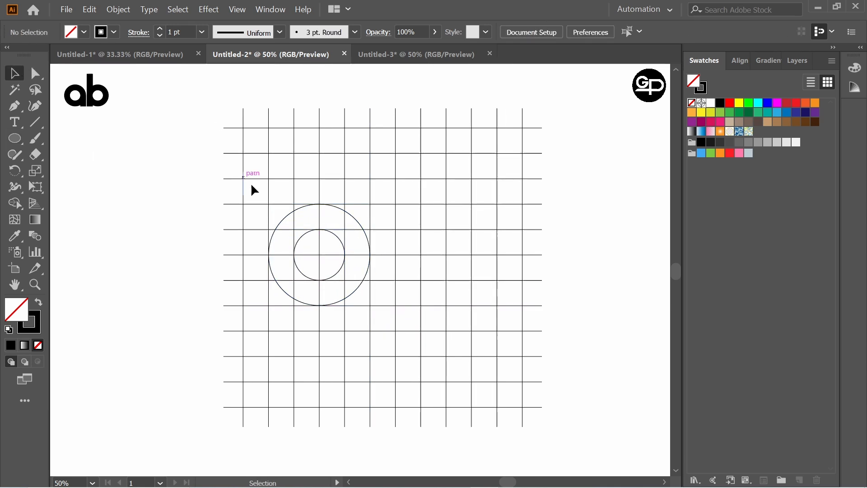
click(355, 218)
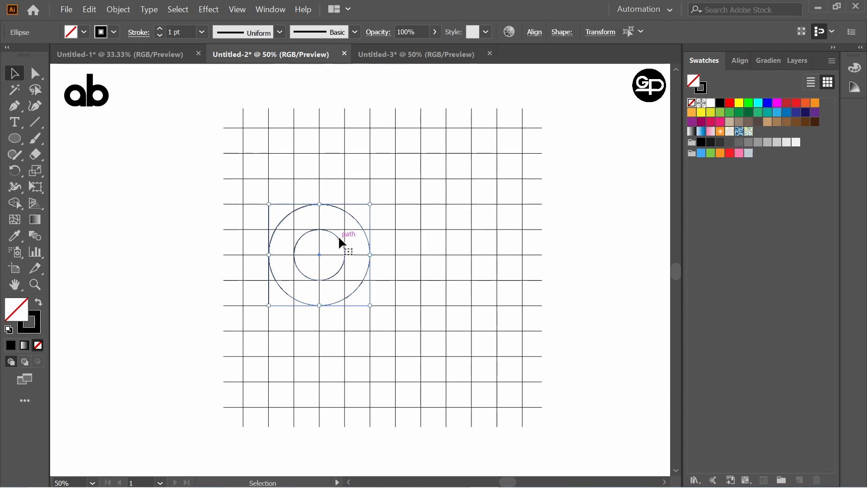
shift+click(340, 239)
key(ctrl+g)
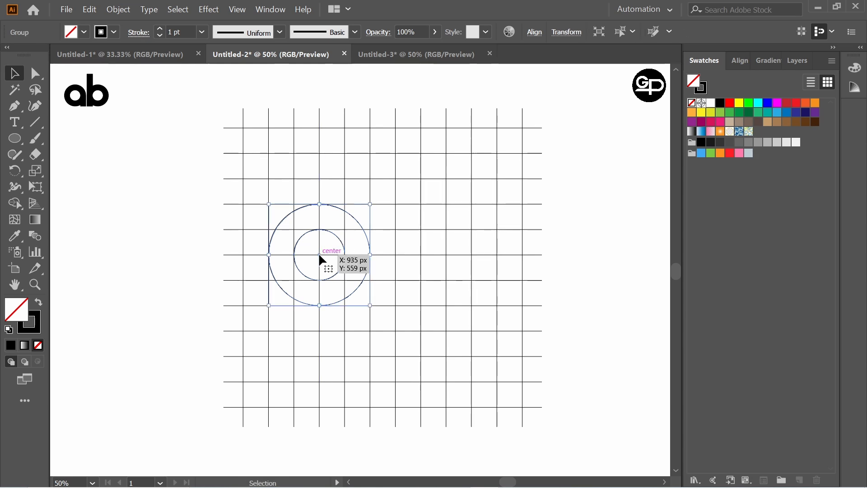
click(170, 145)
Draw two grid-height vertical lines, one just right of the outer circle's edge and the other one cell further right
click(37, 124)
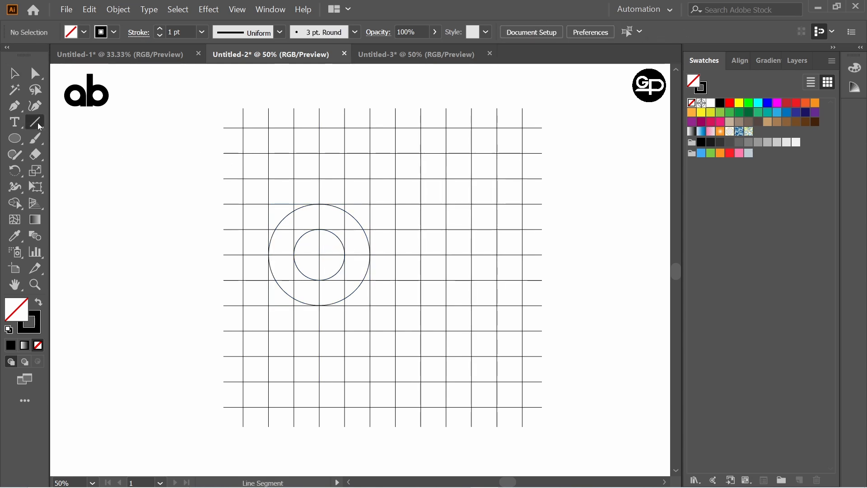
drag(37, 122, 63, 124)
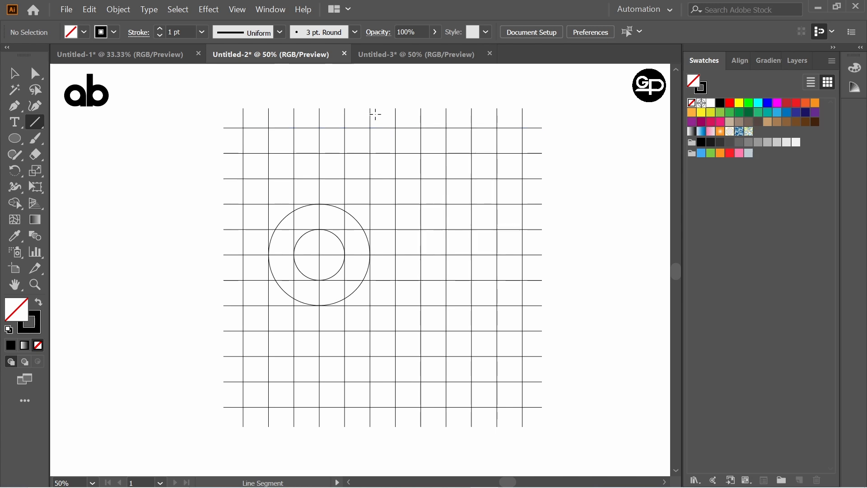
drag(375, 108, 387, 426)
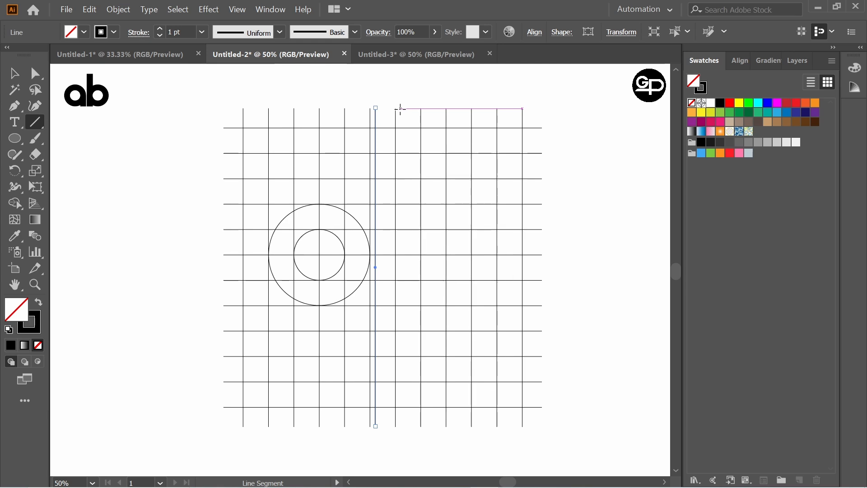
drag(400, 108, 422, 425)
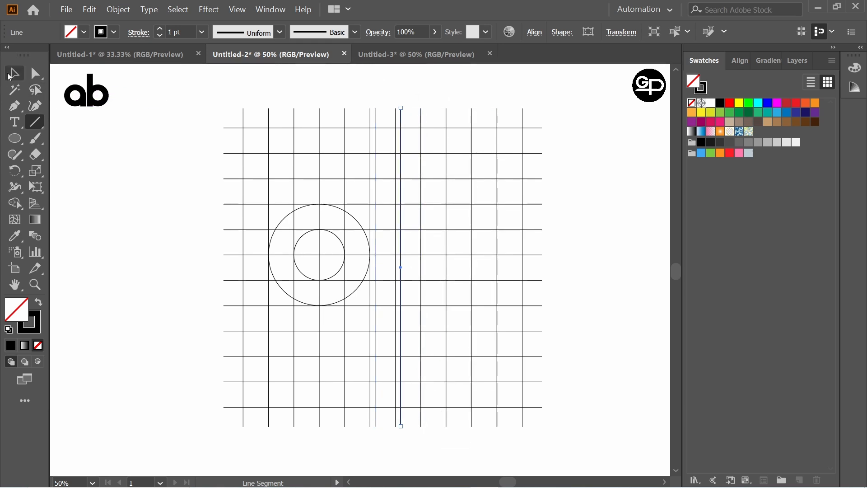
Duplicate the circle group horizontally so the copy's outer and inner circles touch the two added vertical lines
click(12, 74)
click(74, 126)
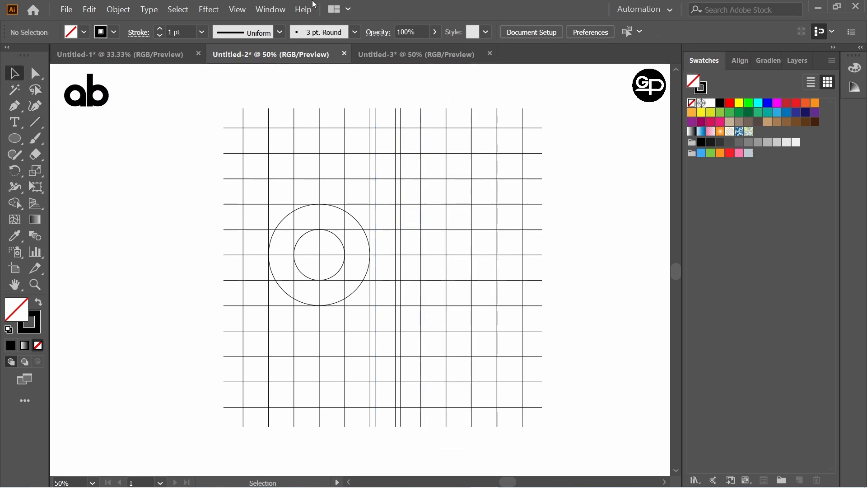
click(359, 222)
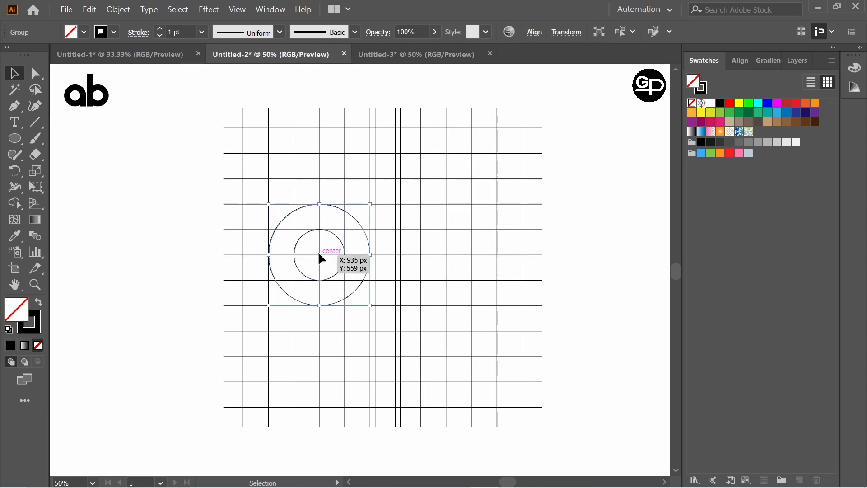
drag(319, 256, 426, 253)
click(205, 168)
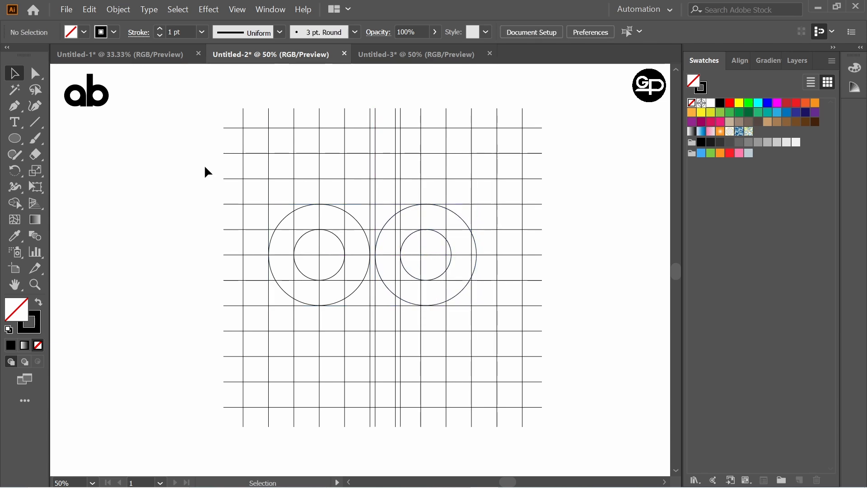
Select the grid and circles, and merge the left ring with its lower-right corner into a black letter "a" using Shape Builder
drag(195, 97, 643, 422)
drag(14, 209, 63, 202)
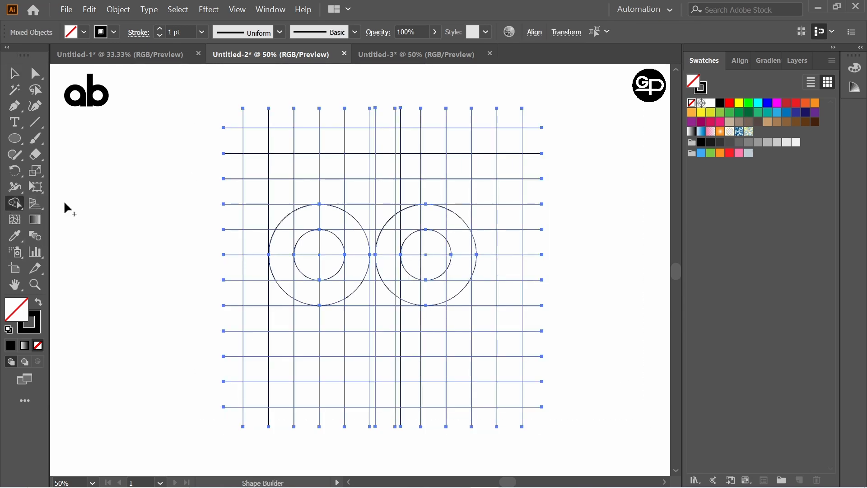
mouse_move(299, 218)
mouse_down()
mouse_move(284, 262)
mouse_move(304, 287)
mouse_move(354, 283)
mouse_move(340, 226)
mouse_move(330, 228)
mouse_move(345, 240)
mouse_up()
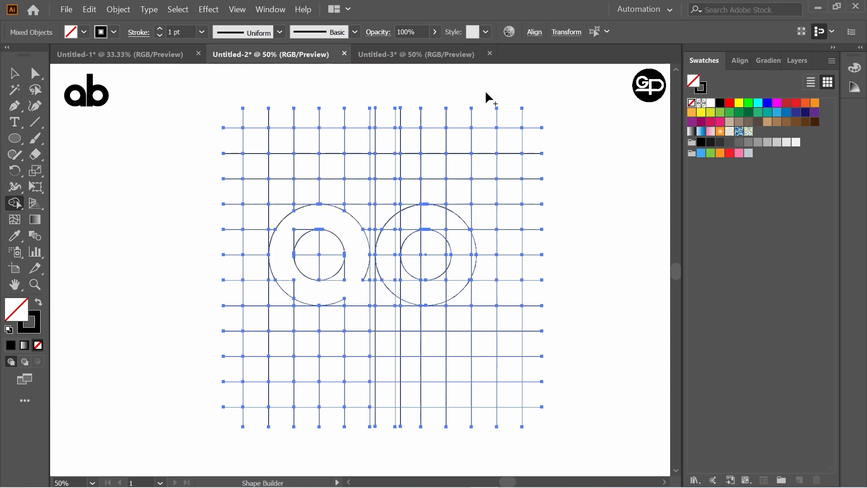
click(720, 103)
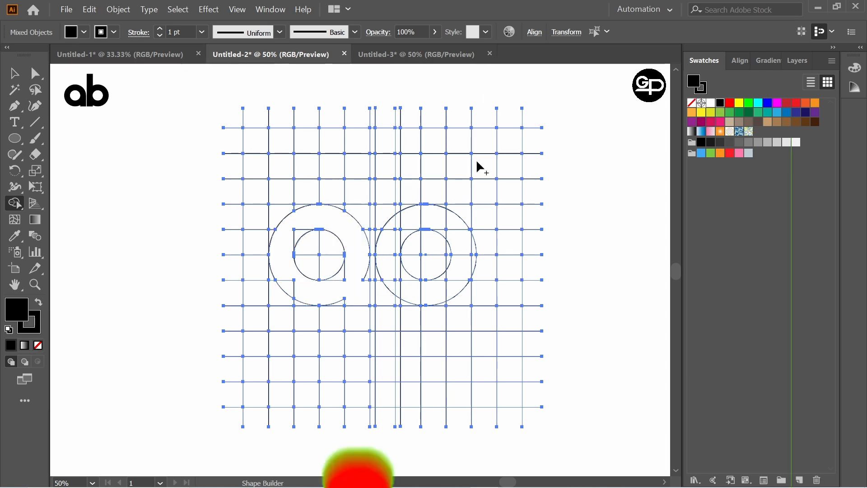
click(297, 233)
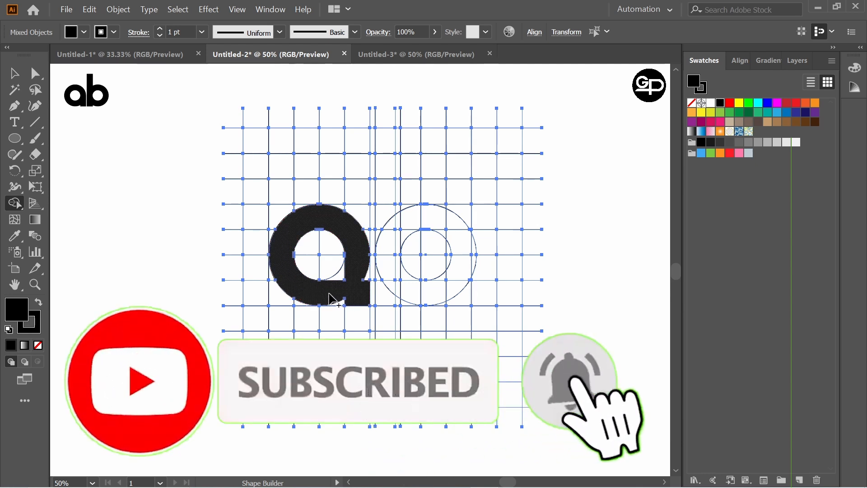
click(340, 273)
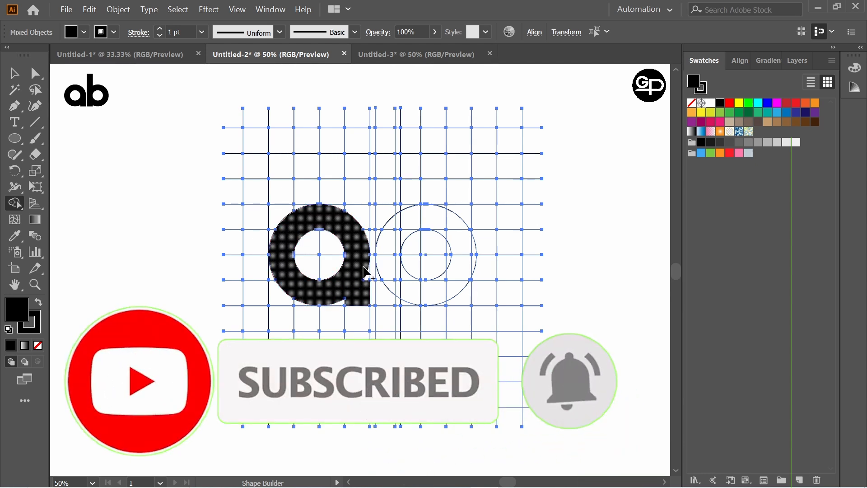
Merge the tall stem, its square base and the right ring into a black letter "b" using Shape Builder
drag(363, 285, 368, 267)
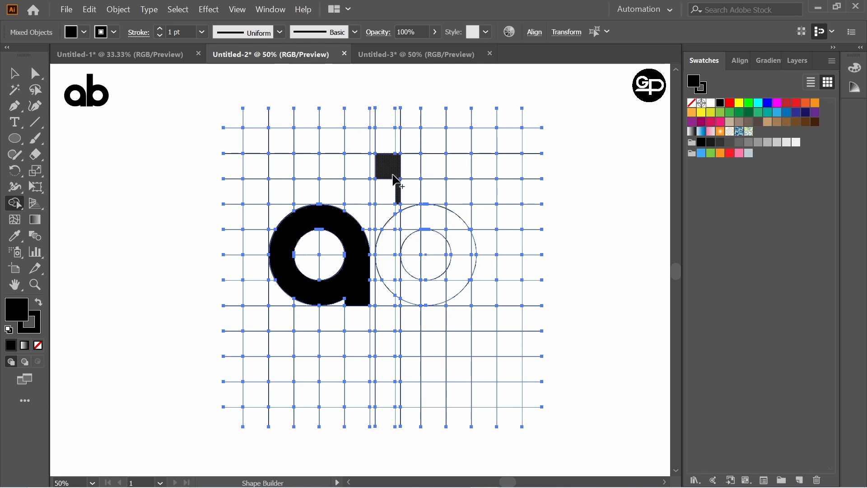
drag(396, 181, 393, 186)
mouse_move(389, 232)
mouse_down()
mouse_move(397, 198)
mouse_move(384, 240)
mouse_move(383, 225)
mouse_move(380, 239)
mouse_move(379, 232)
mouse_move(392, 257)
mouse_move(385, 297)
mouse_up()
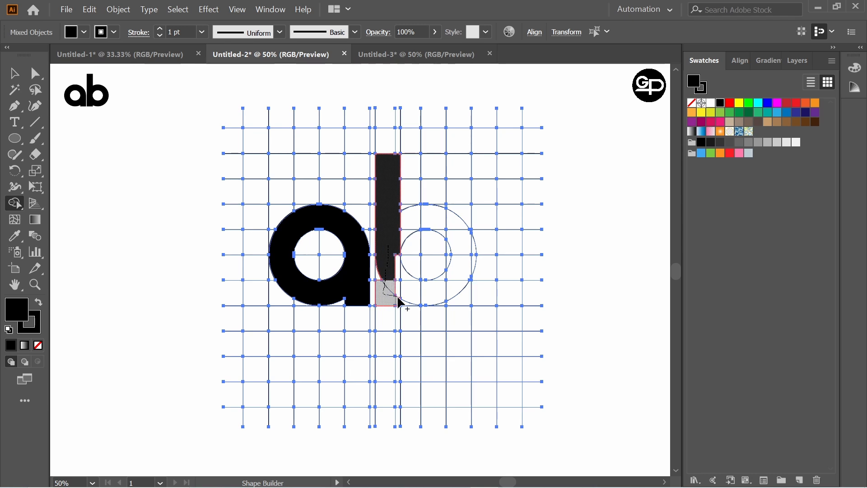
drag(394, 261, 397, 258)
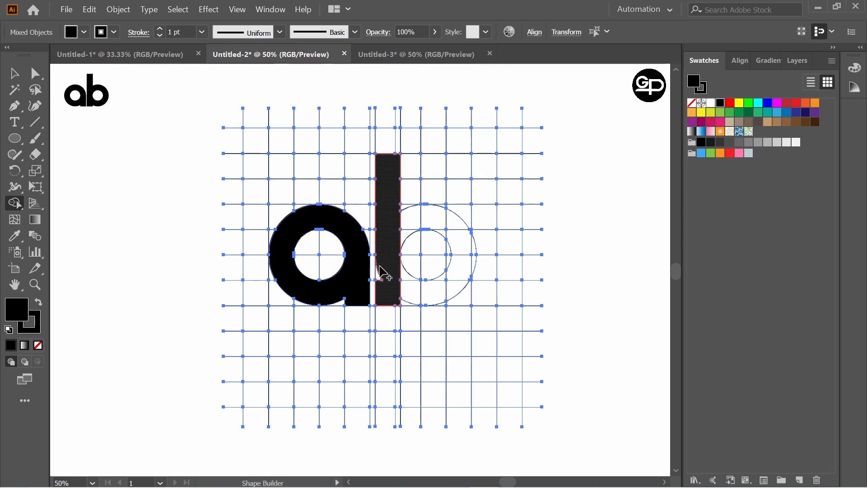
mouse_move(392, 287)
mouse_down()
mouse_move(410, 288)
mouse_move(402, 274)
mouse_move(432, 289)
mouse_move(458, 279)
mouse_move(461, 238)
mouse_up()
drag(418, 220, 406, 228)
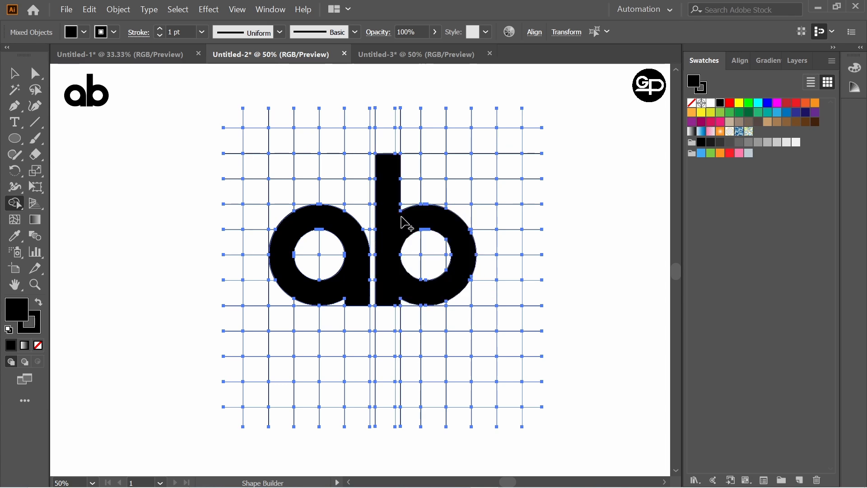
Examine the edges of the "b" up close, around the top of its counter and outer curve, for unmerged slivers
scroll(354, 228, up, 4)
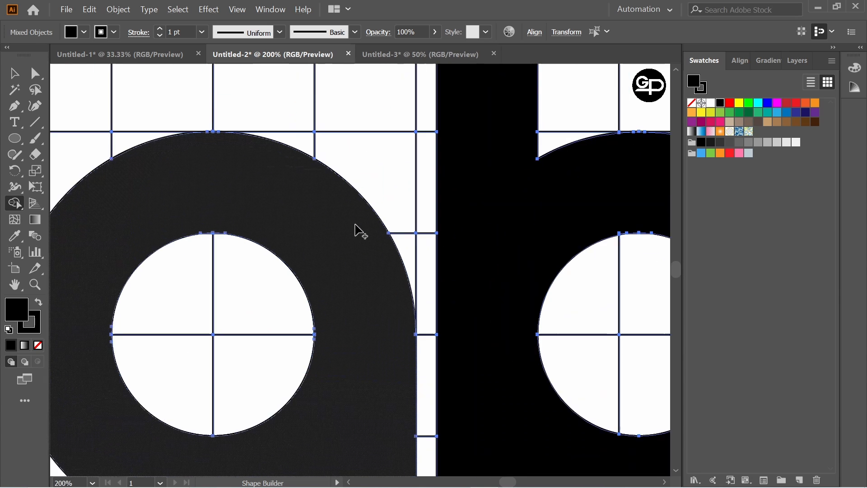
scroll(573, 265, down, 1)
scroll(616, 281, up, 2)
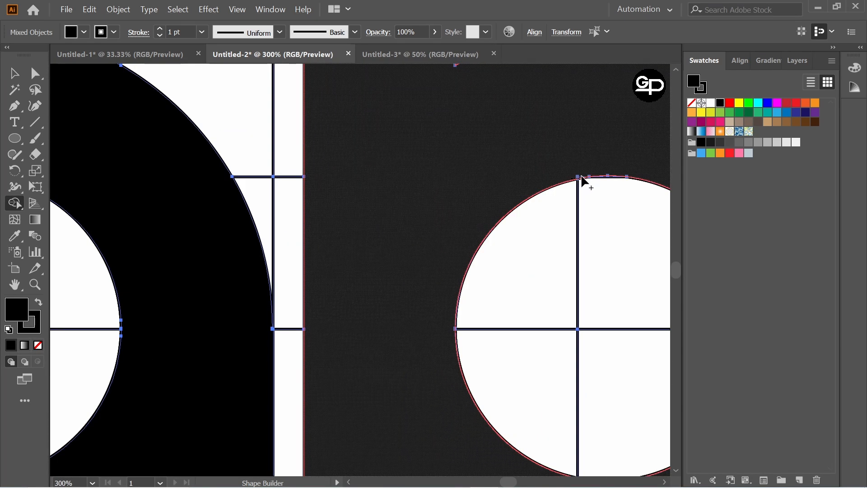
scroll(625, 179, up, 2)
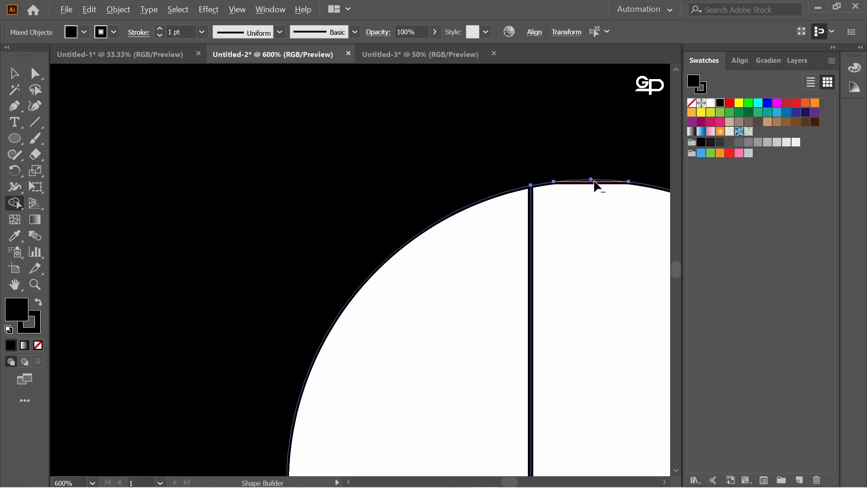
scroll(595, 186, down, 3)
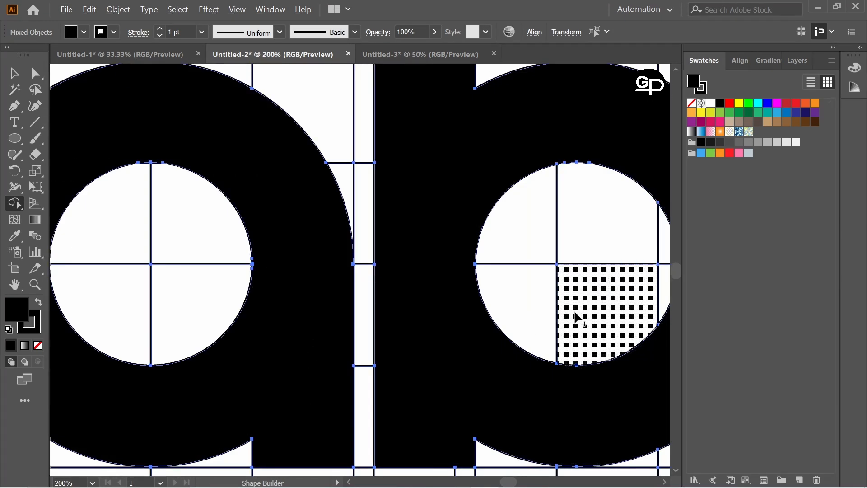
scroll(579, 368, up, 1)
scroll(561, 338, down, 3)
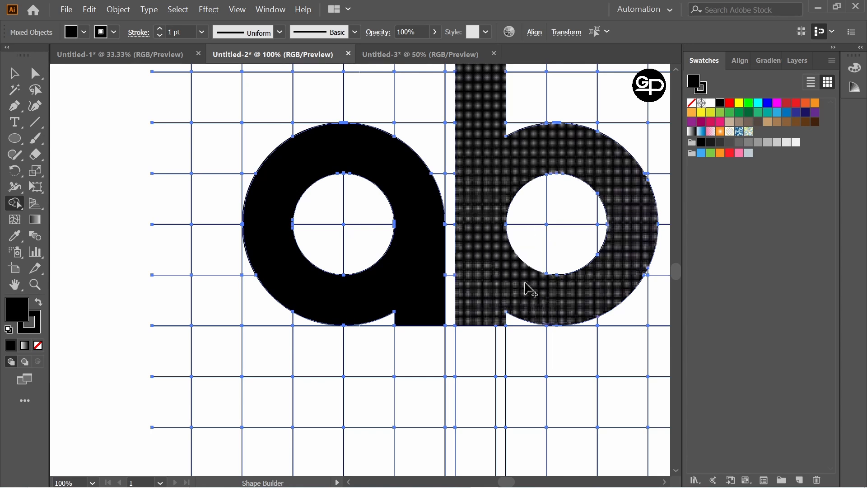
scroll(574, 219, up, 3)
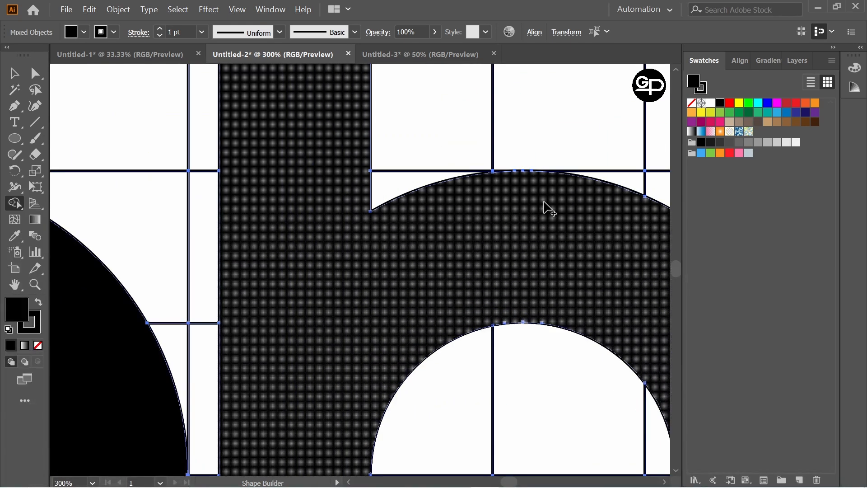
scroll(544, 203, down, 3)
scroll(544, 207, up, 1)
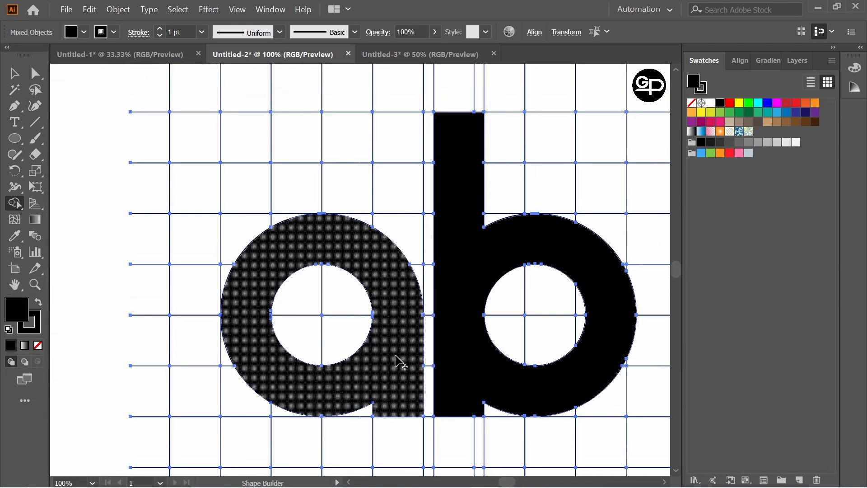
Examine the counter of the "a" up close at its top, left and right edges for unmerged slivers
scroll(400, 361, up, 3)
scroll(379, 240, down, 2)
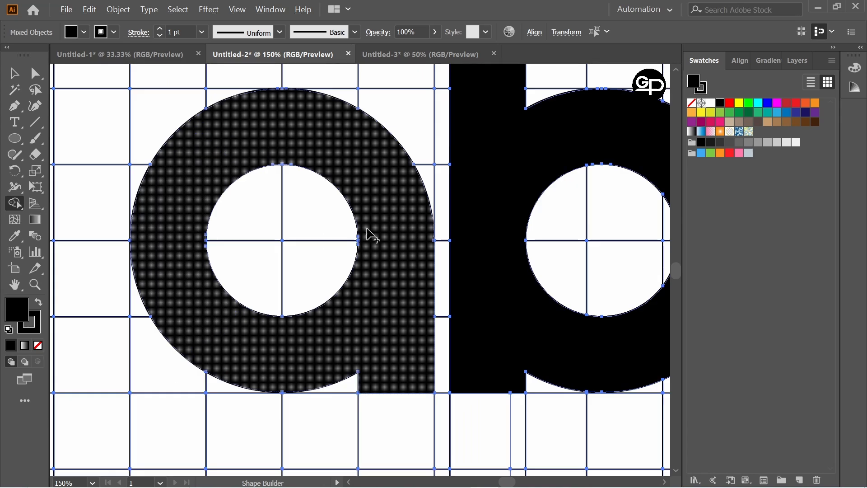
scroll(285, 164, up, 4)
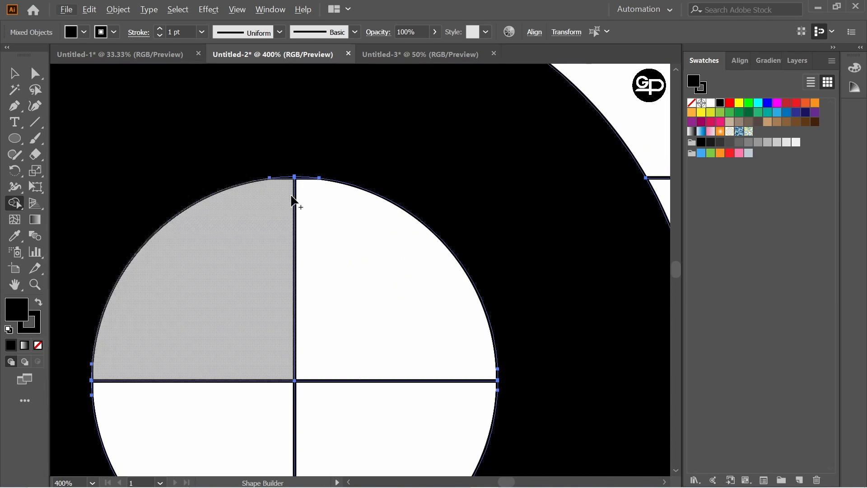
scroll(305, 194, up, 1)
scroll(307, 194, up, 2)
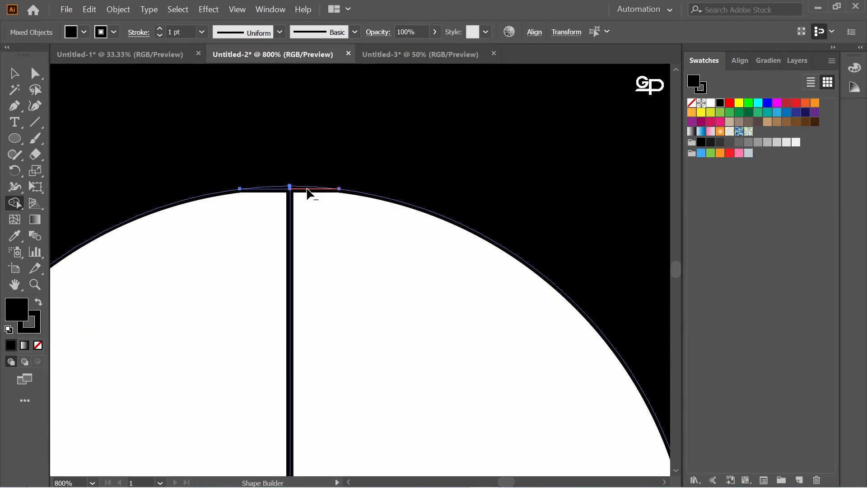
scroll(324, 221, down, 3)
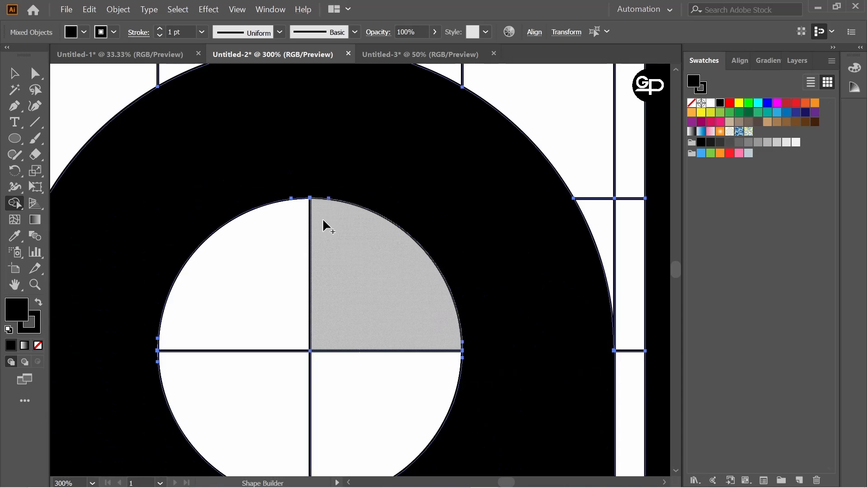
scroll(328, 233, down, 3)
scroll(185, 278, up, 5)
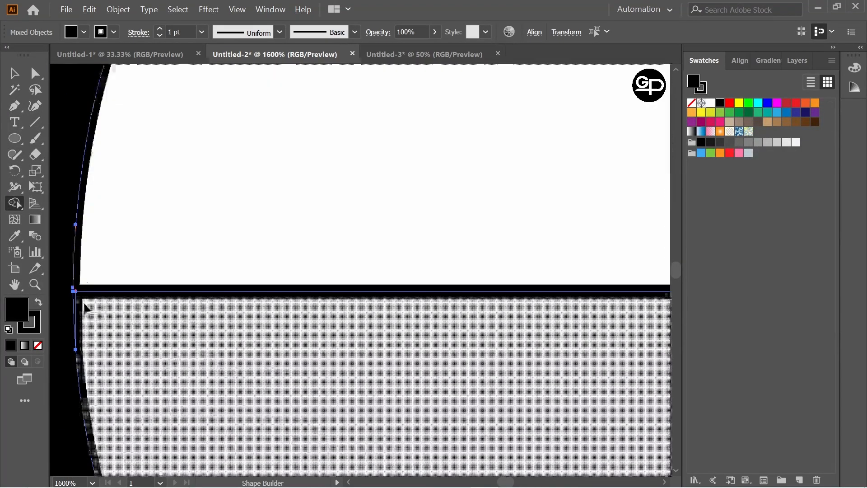
scroll(354, 261, down, 3)
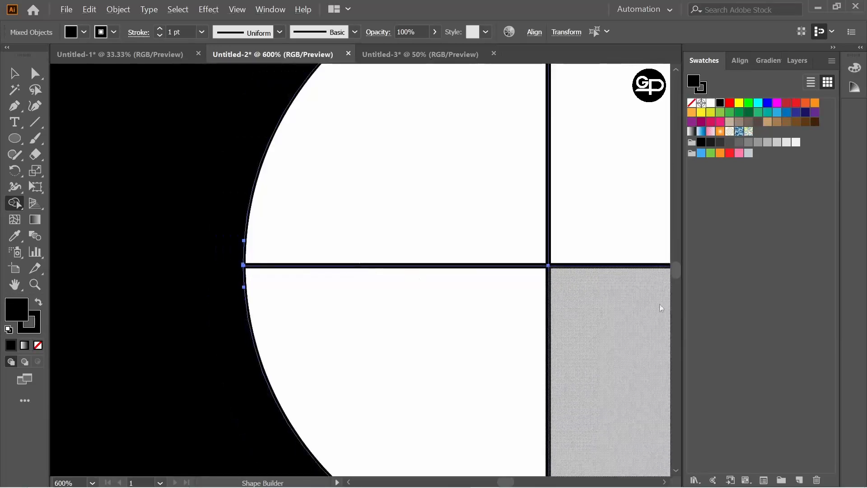
scroll(582, 289, down, 3)
scroll(544, 296, right, 5)
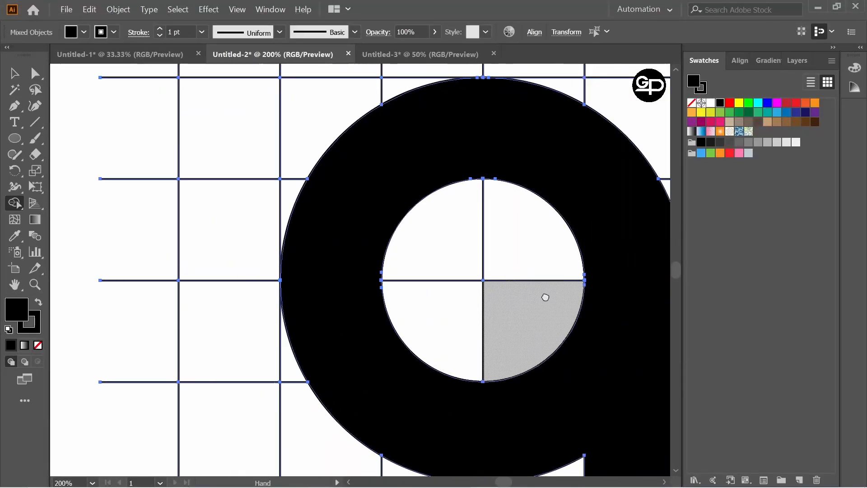
scroll(563, 287, up, 3)
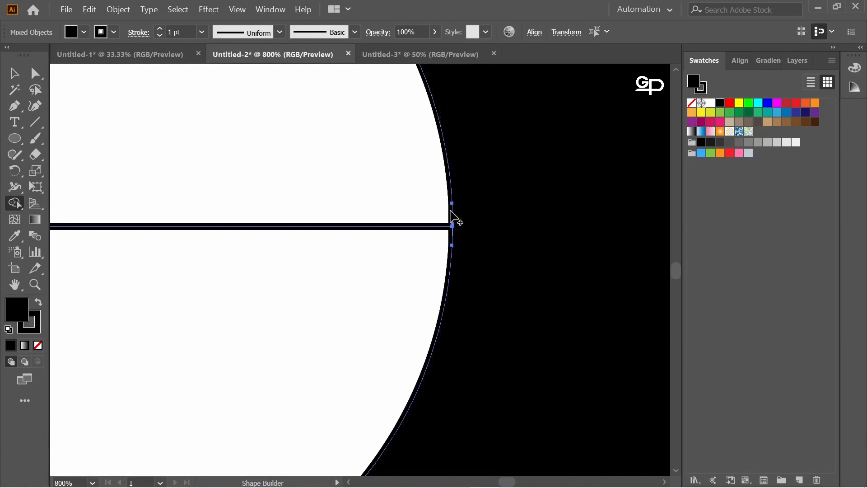
scroll(478, 230, down, 5)
scroll(479, 226, up, 2)
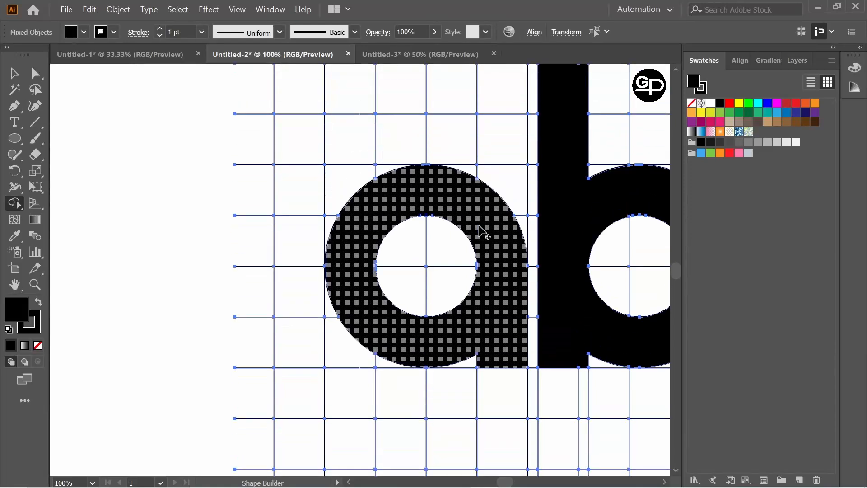
scroll(479, 228, down, 1)
scroll(478, 231, up, 1)
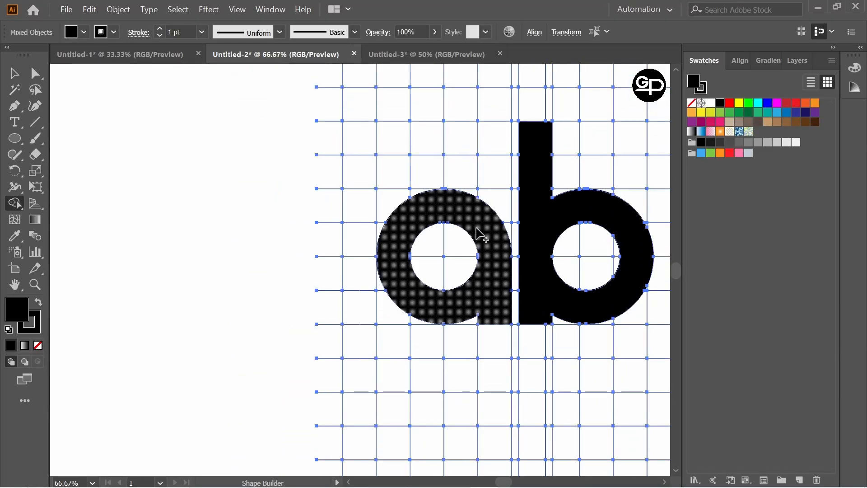
Move the grid and both letters together to the left and deselect them
drag(613, 207, 555, 266)
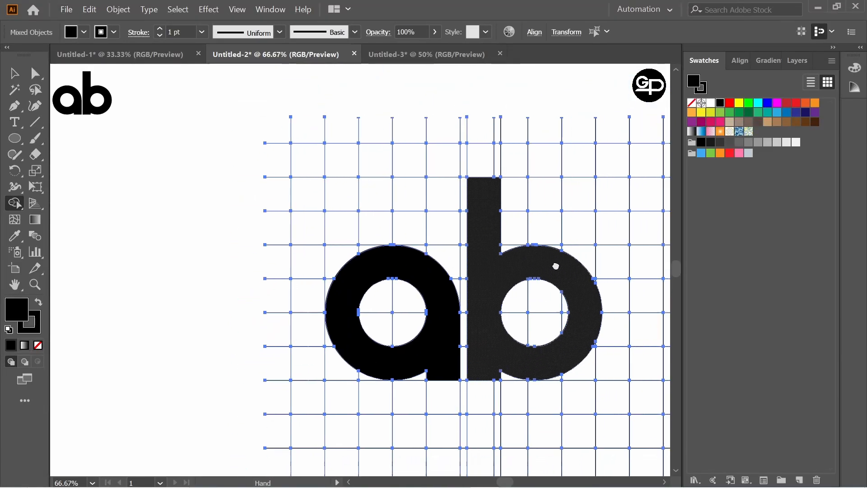
click(22, 71)
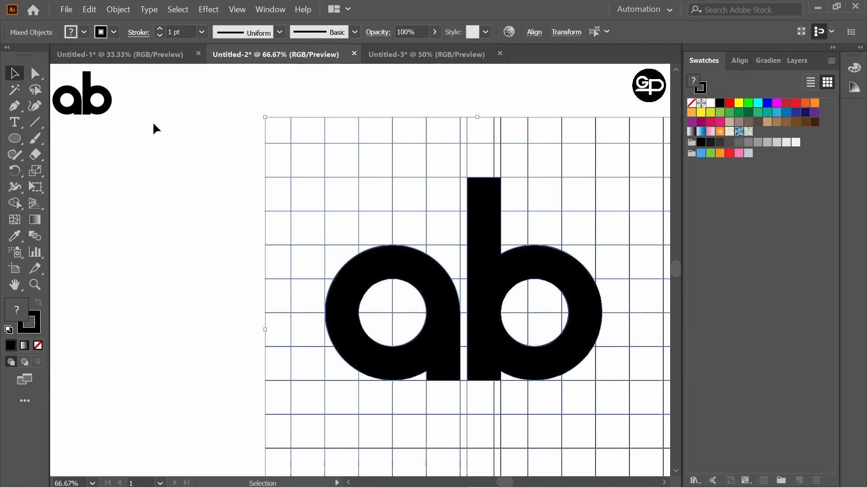
drag(210, 106, 564, 383)
drag(495, 319, 367, 311)
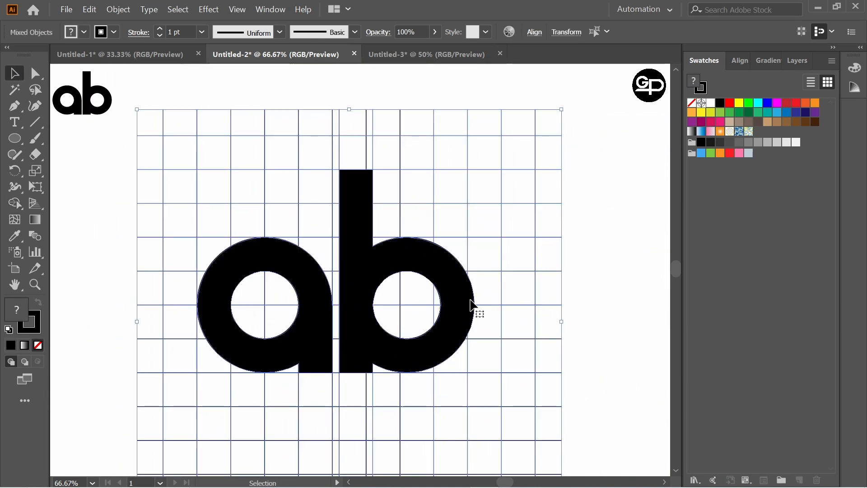
drag(473, 305, 511, 299)
click(643, 301)
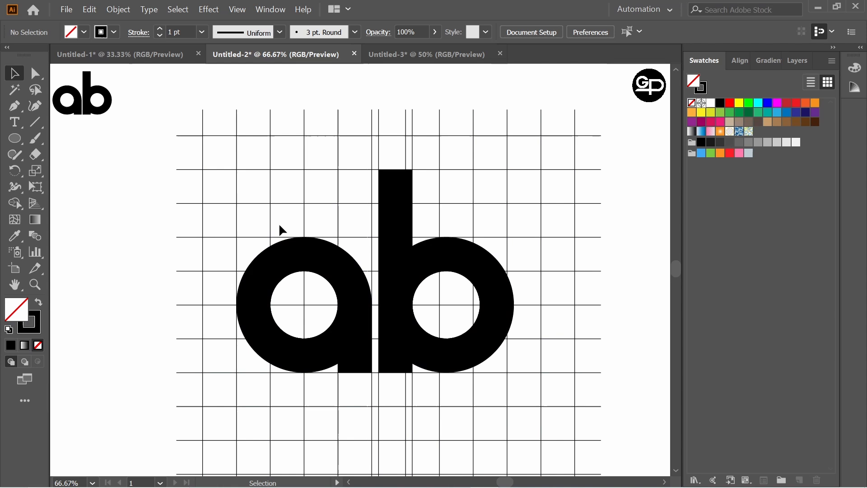
Isolate the "a" and "b" by cutting them, deleting the leftover grid and circle lines, and pasting the letters back
ctrl+click(343, 273)
ctrl+shift+click(387, 274)
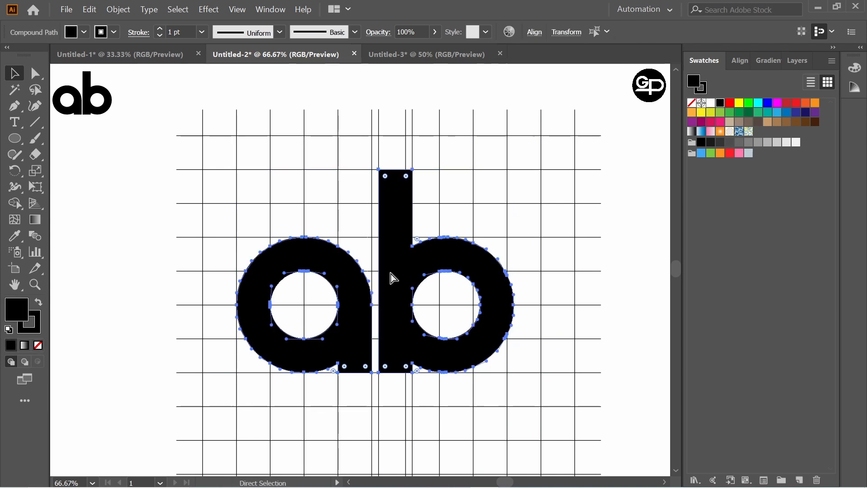
key(Delete)
key(ctrl+a)
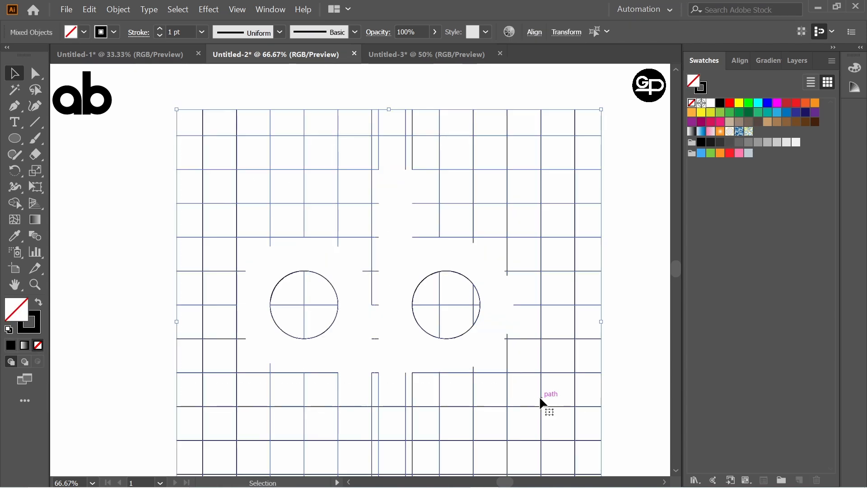
key(Delete)
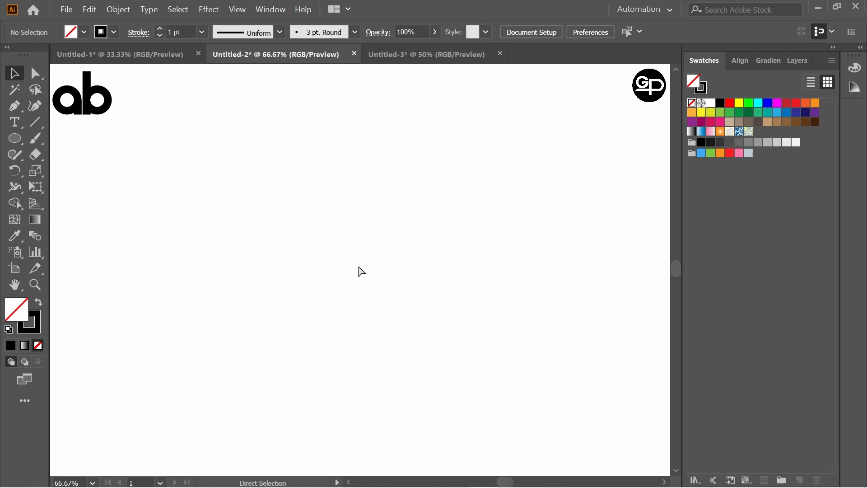
key(ctrl+f)
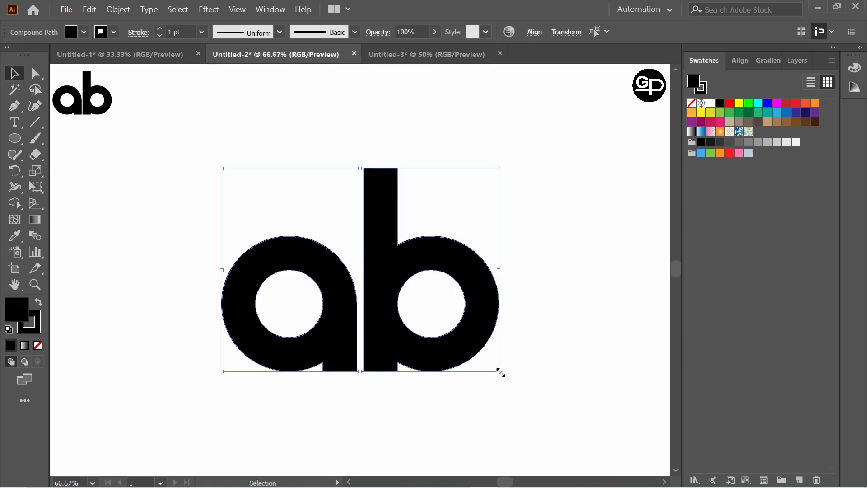
Scale both pasted letters up slightly about their common centre, undoing any accidental shift of the "b"
drag(501, 372, 508, 379)
click(533, 354)
drag(461, 255, 467, 252)
key(ctrl+z)
click(520, 260)
Group the two letters and move the group slightly upward
drag(230, 130, 500, 396)
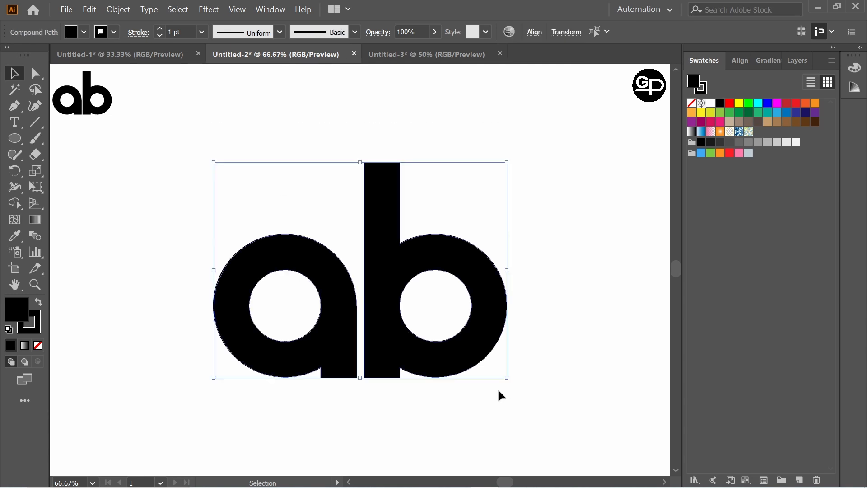
key(ctrl+g)
drag(381, 306, 389, 276)
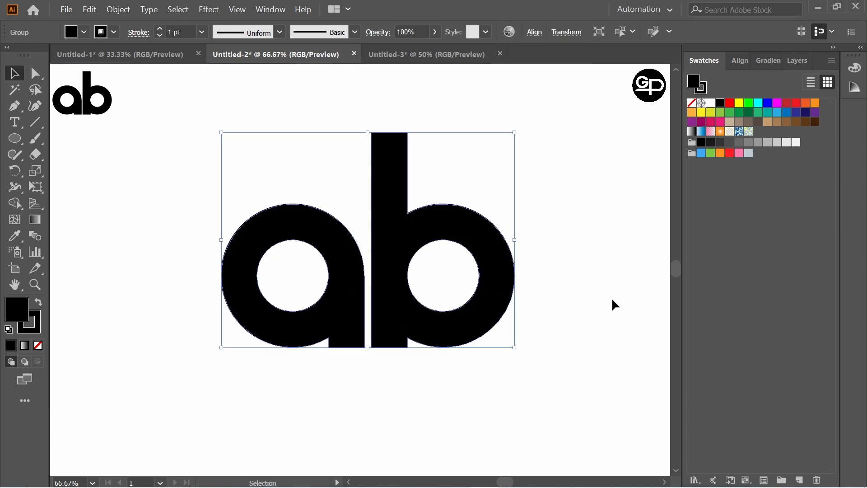
click(616, 306)
Set the grouped letters' stroke to None, keeping the black fill
drag(258, 108, 555, 375)
click(111, 30)
click(9, 55)
click(175, 209)
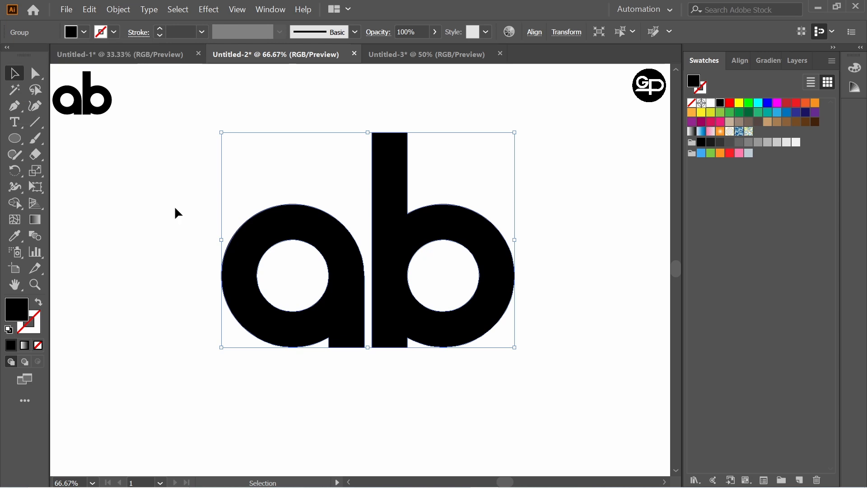
Show all anchor points of the lettermark with Direct Selection to examine its outline, and deselect it
click(175, 209)
mouse_move(180, 103)
mouse_down()
mouse_move(453, 245)
mouse_move(646, 424)
mouse_up()
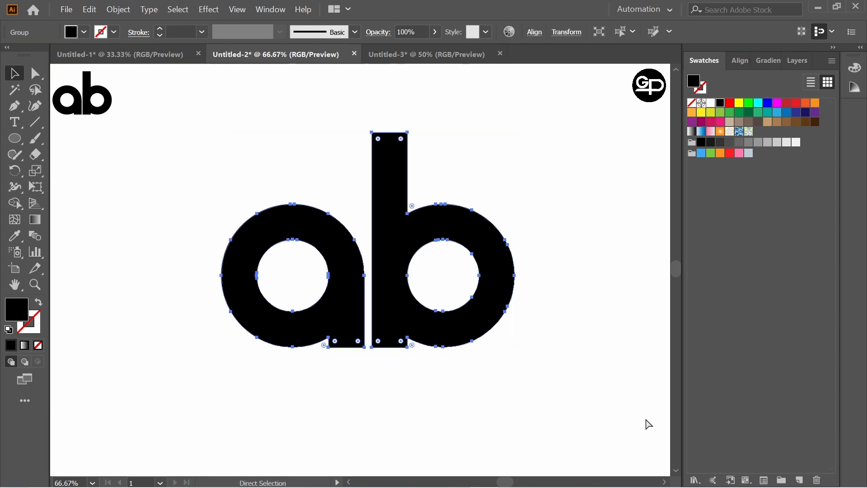
click(567, 351)
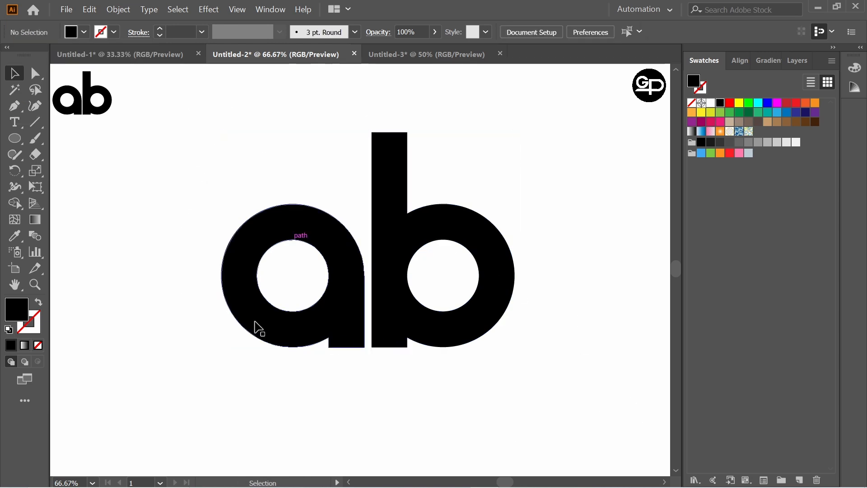